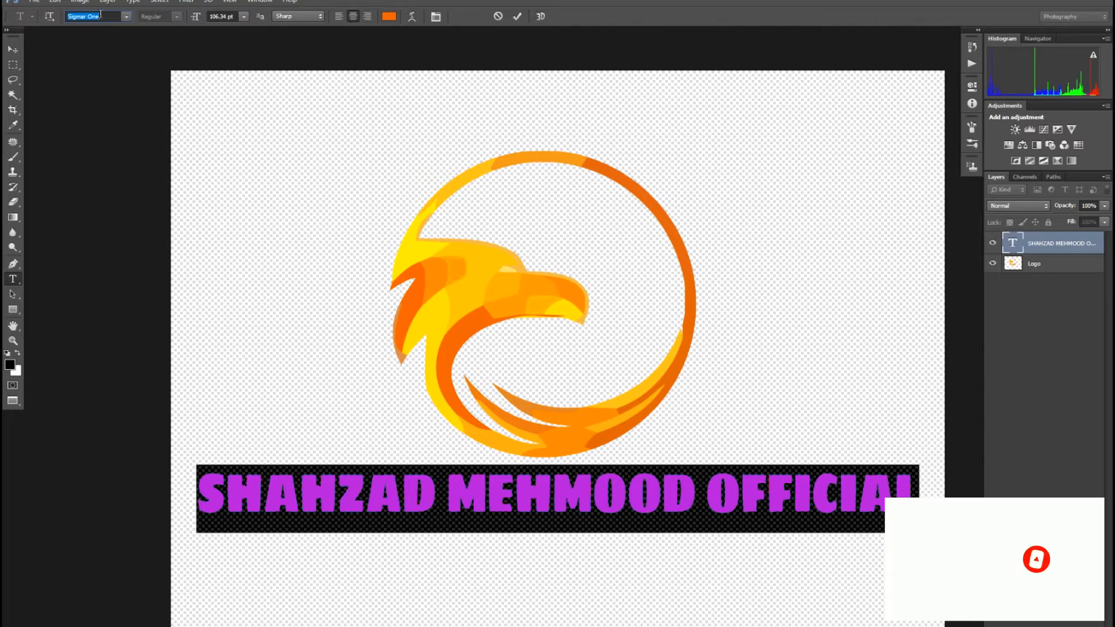
Finish editing the channel name text and move it slightly up, closer to the eagle emblem.
click(15, 51)
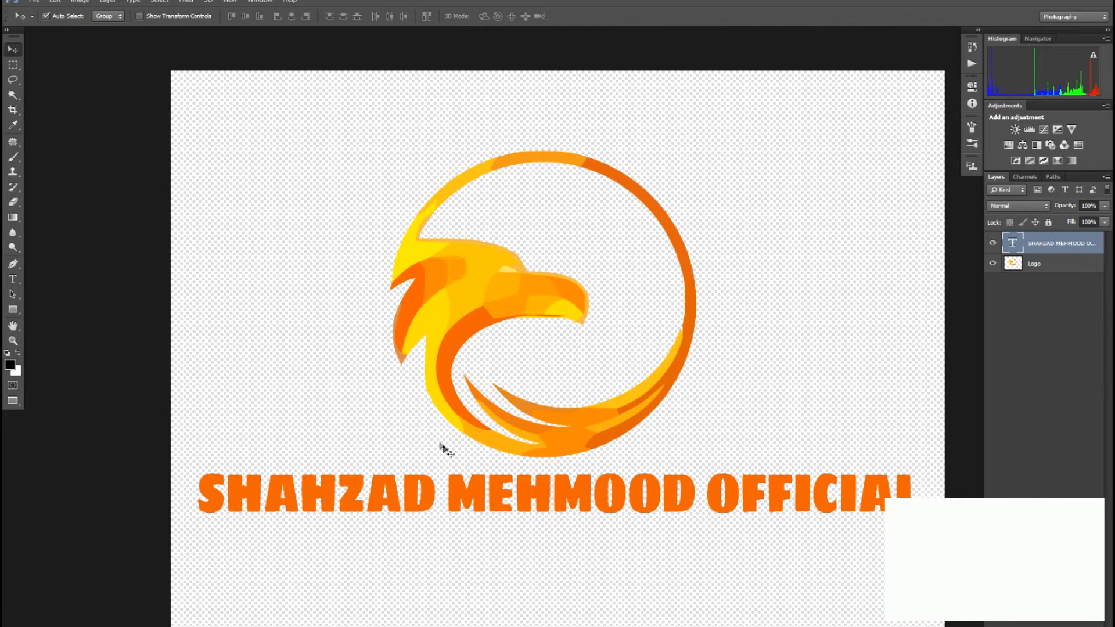
drag(495, 494, 495, 484)
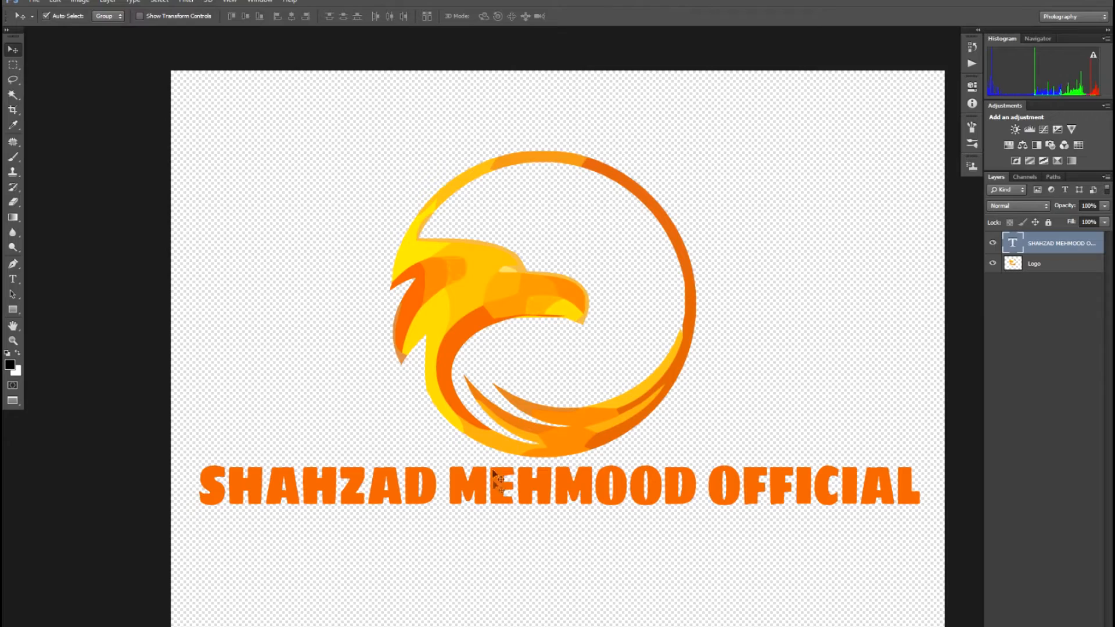
Outline a narrow diagonal strip across the eagle's neck feathers with the Polygonal Lasso tool.
key(z)
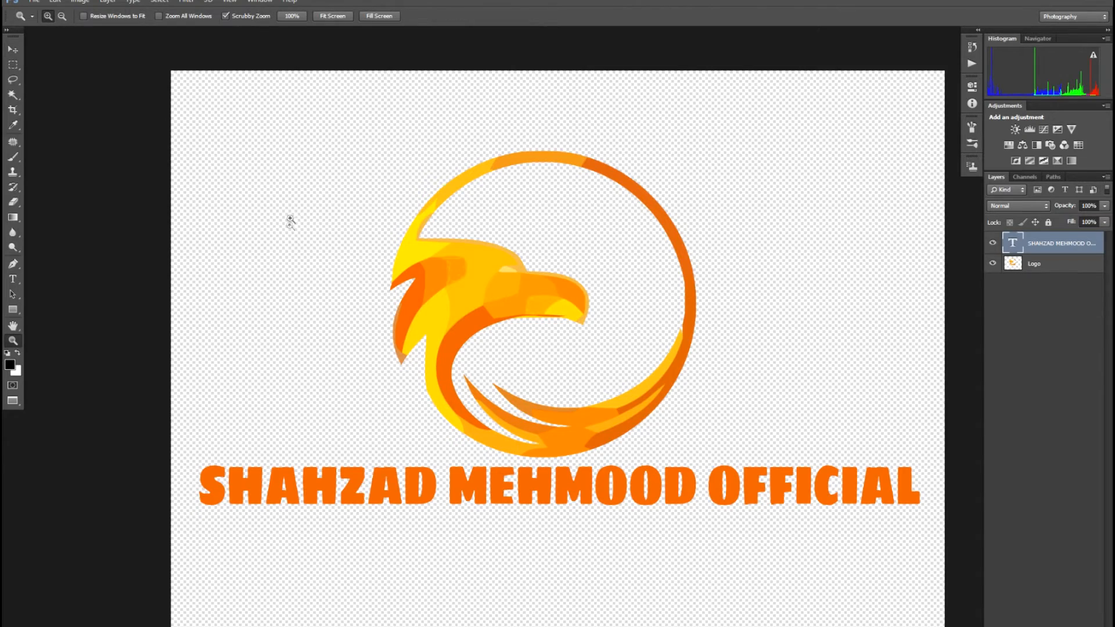
drag(405, 314, 500, 349)
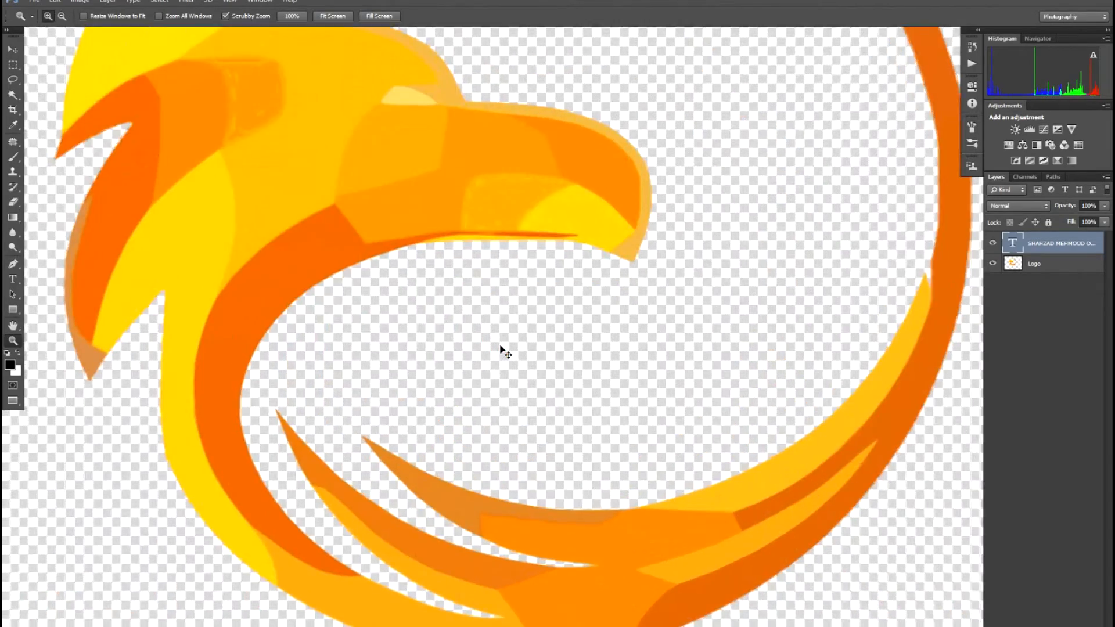
key(ctrl+minus)
key(ctrl+minus)
key(ctrl+plus)
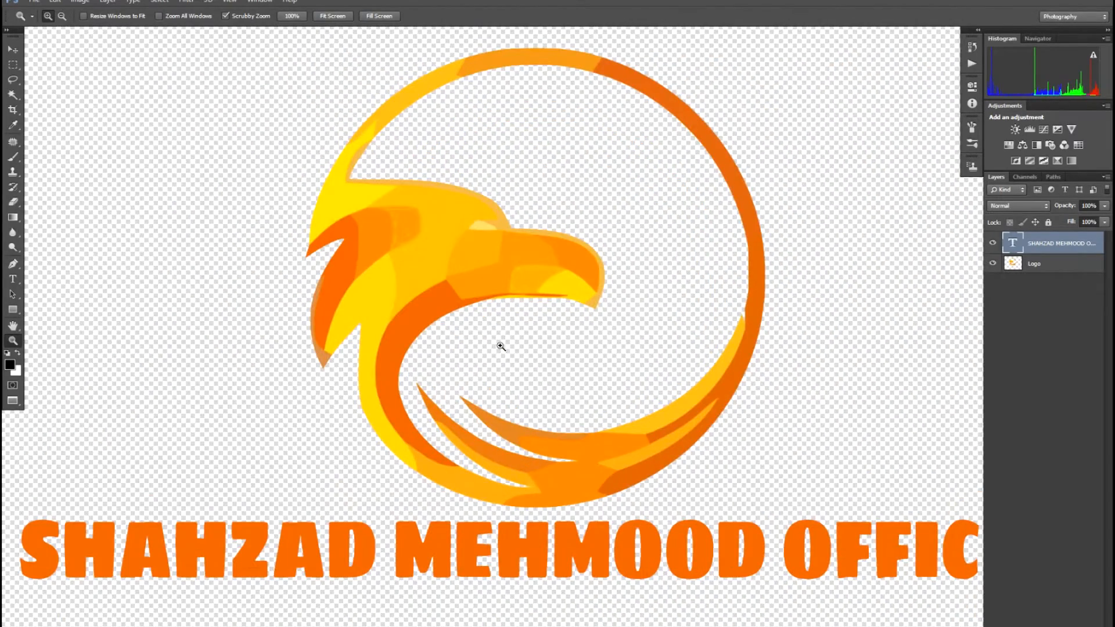
key(l)
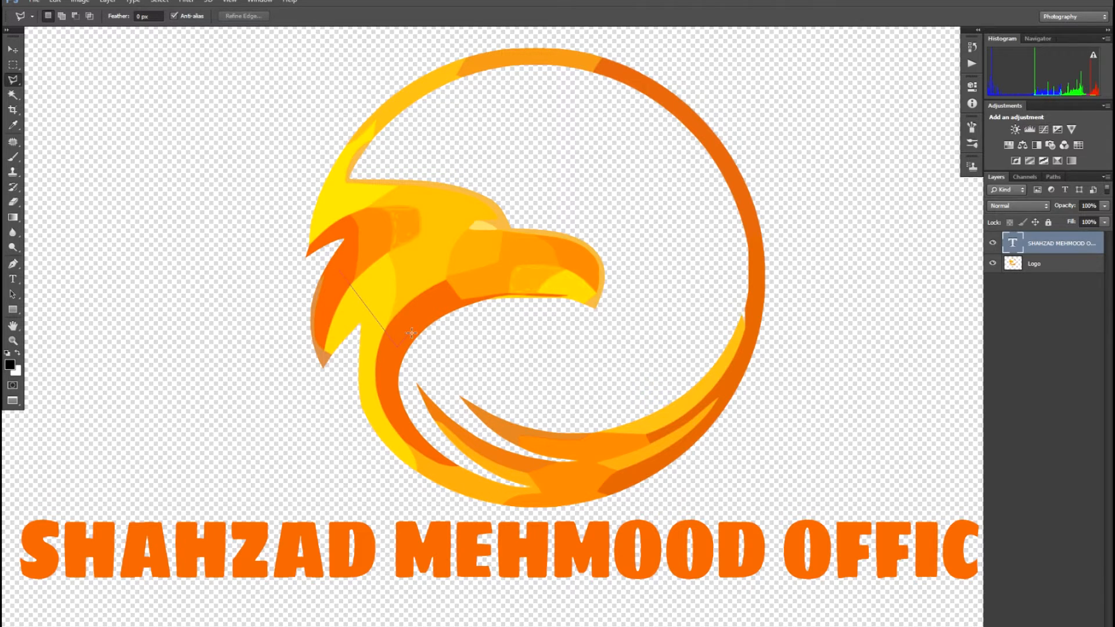
double_click(347, 279)
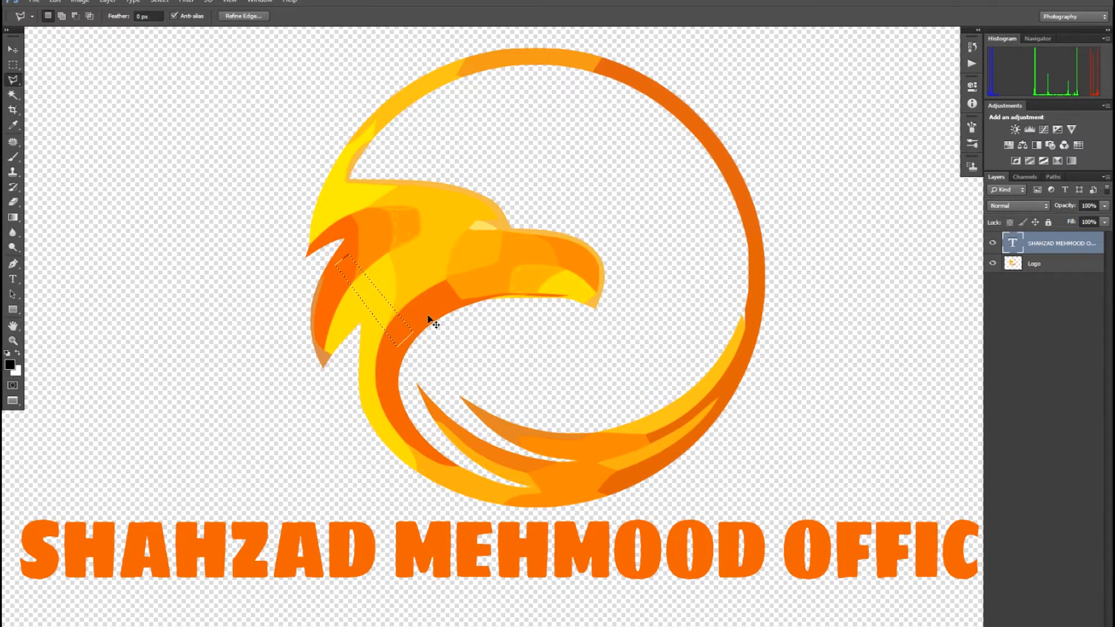
Copy the selected neck strip from the Logo layer onto its own new layer.
key(ctrl+c)
key(Return)
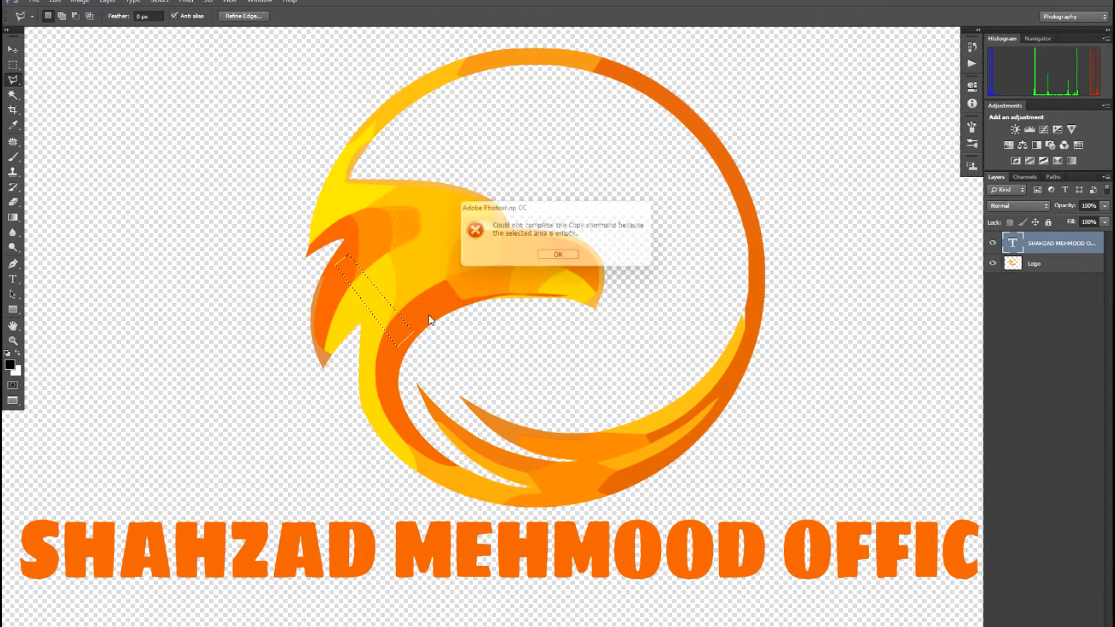
key(v)
click(418, 272)
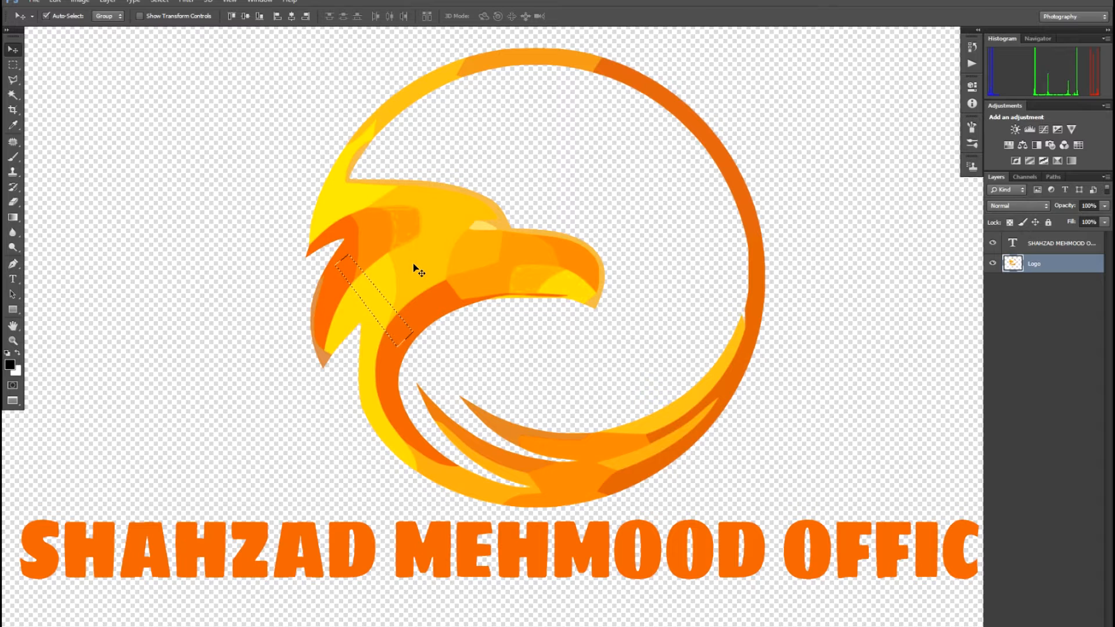
key(ctrl+j)
key(t)
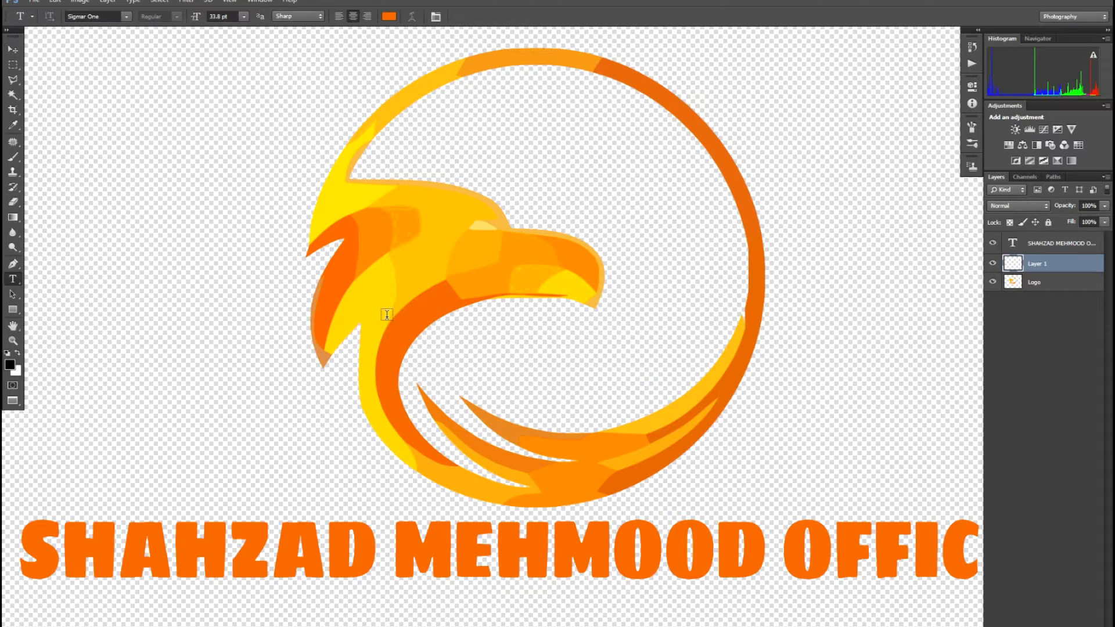
key(v)
Move the copied strip below the channel name and rotate it until it lies horizontally.
key(ctrl+t)
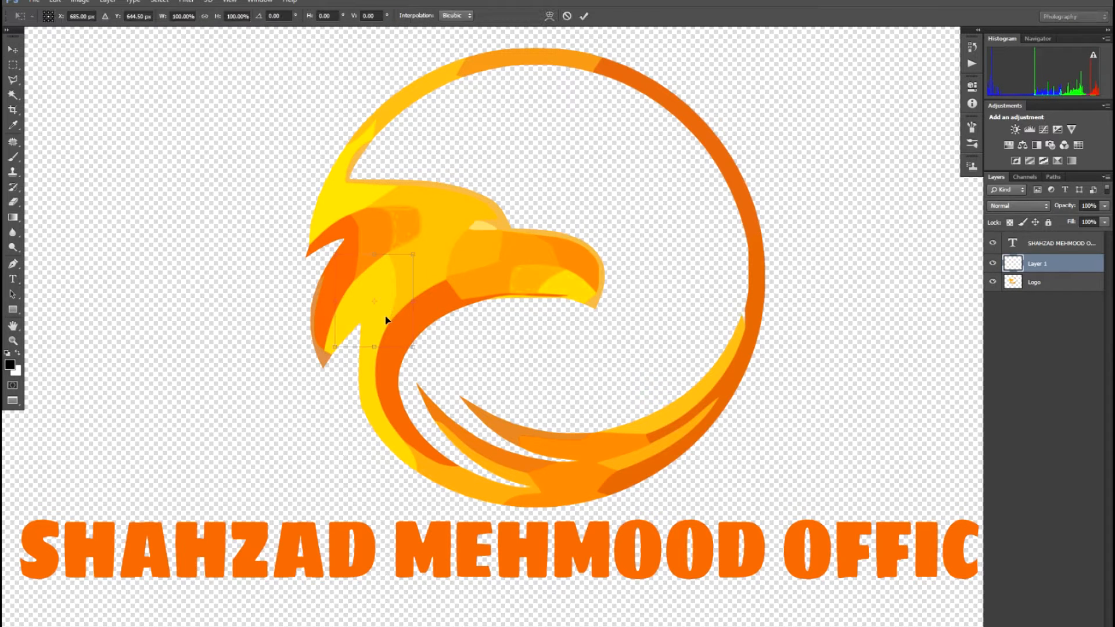
drag(386, 316, 393, 362)
drag(415, 510, 424, 592)
key(ctrl+minus)
key(ctrl+minus)
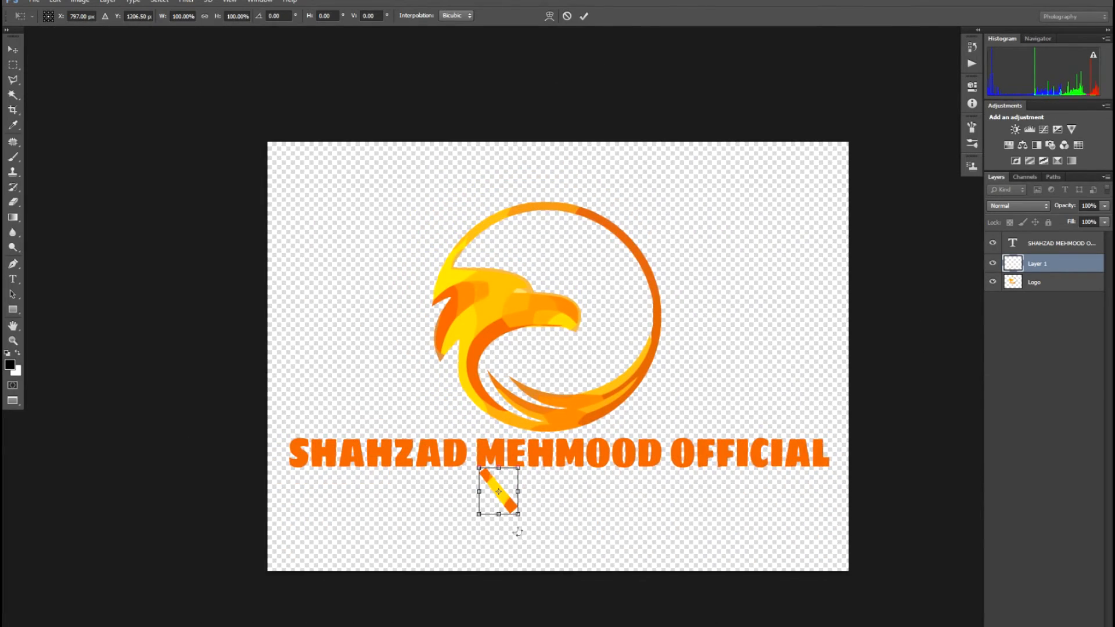
key(ctrl+plus)
drag(539, 537, 531, 479)
key(Return)
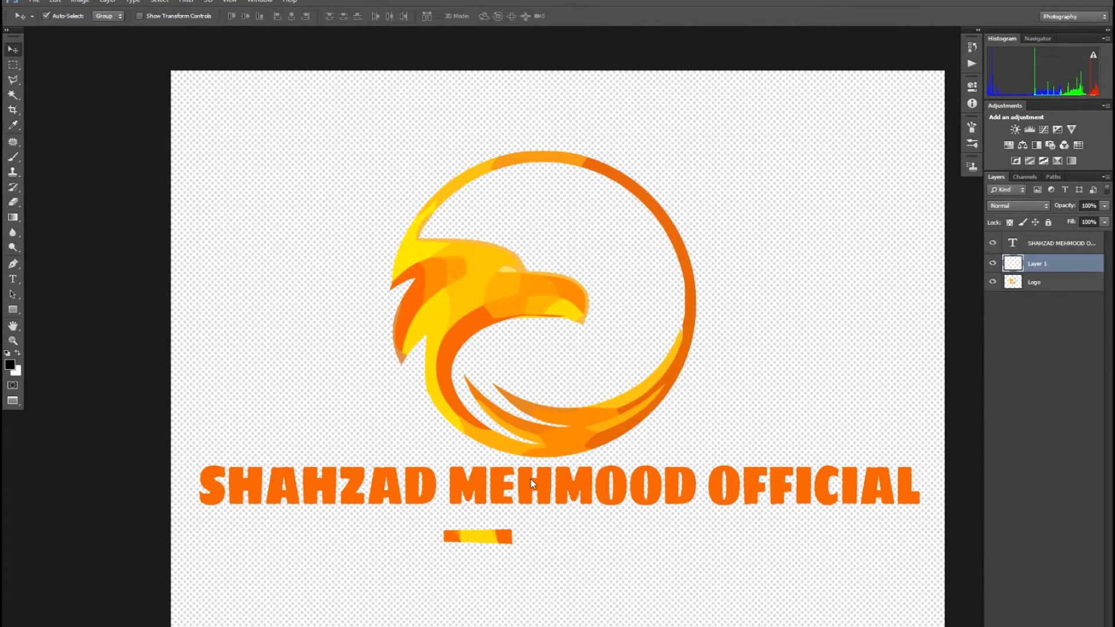
Enlarge the strip into a wide bar centred beneath the channel name.
key(ctrl+plus)
key(ctrl+plus)
drag(500, 537, 522, 440)
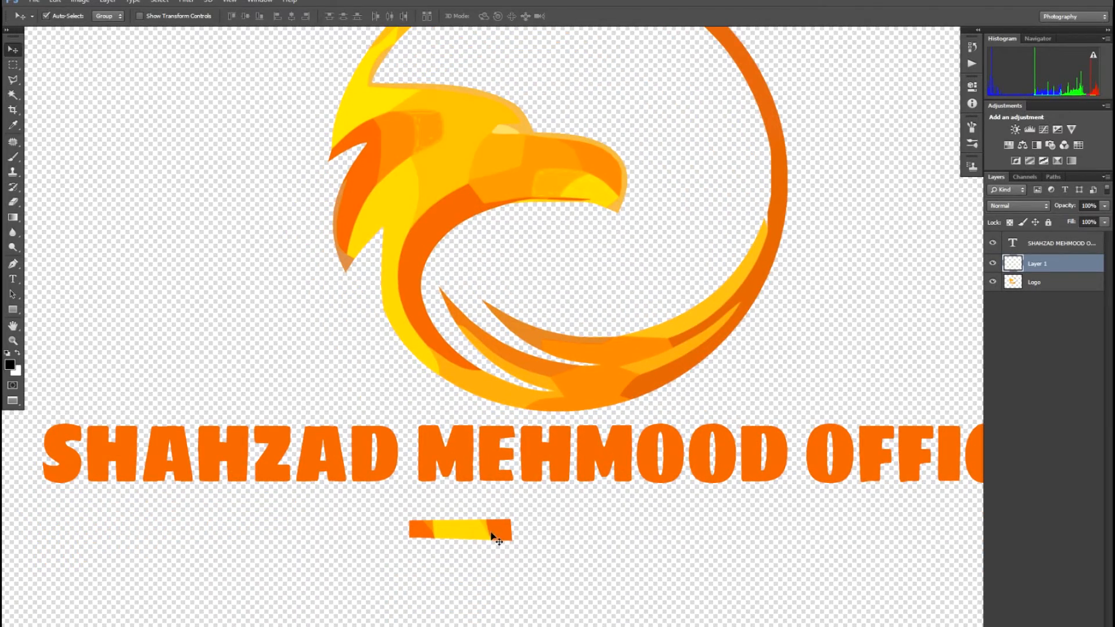
key(ctrl+t)
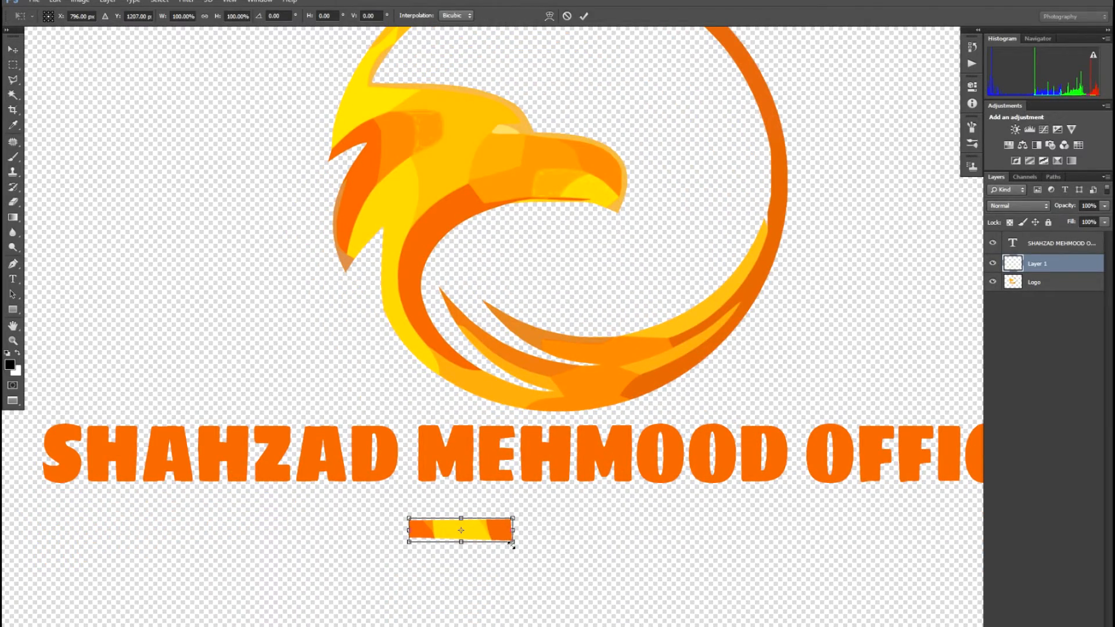
drag(523, 549, 727, 610)
drag(641, 553, 706, 577)
key(Return)
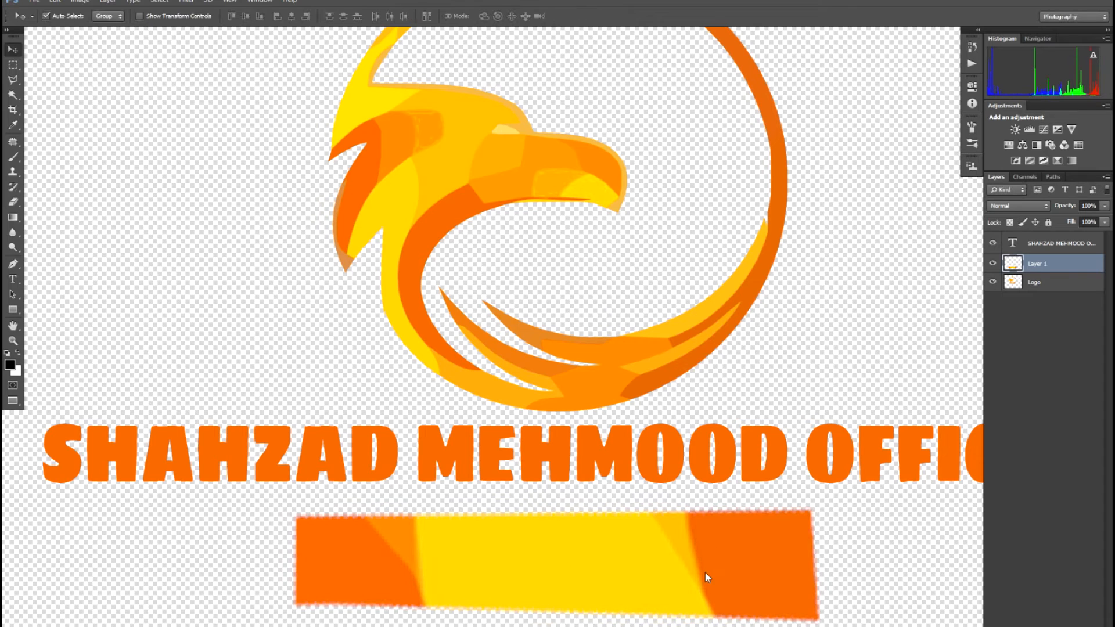
Trim the bar's uneven lower and upper edges straight by deleting rectangular selections over them.
key(m)
drag(887, 626, 194, 596)
key(Delete)
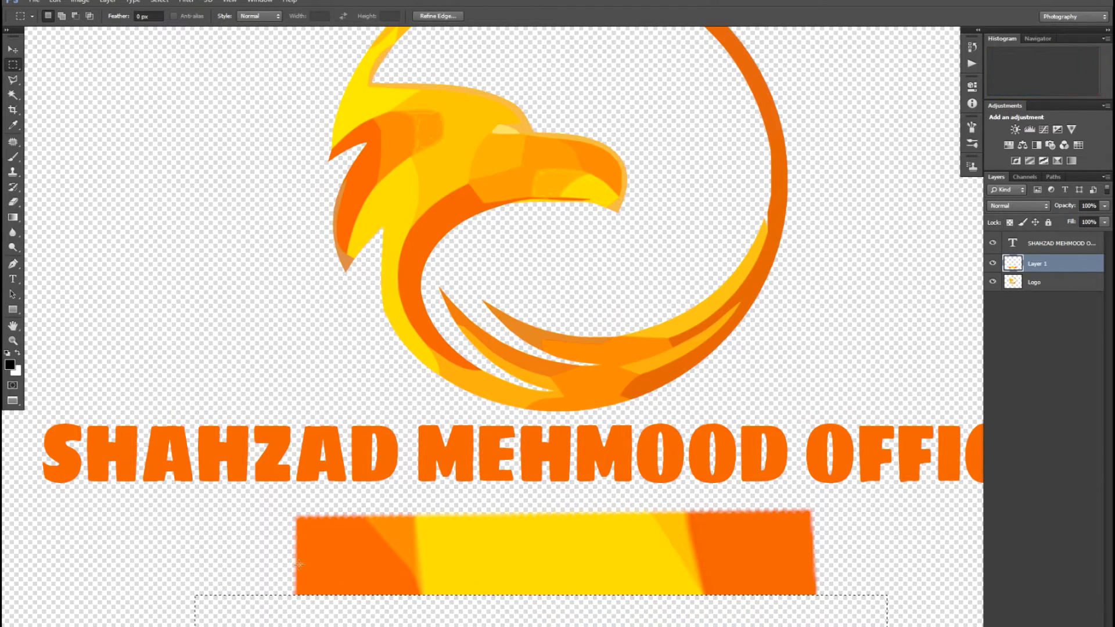
drag(250, 461, 908, 527)
key(Delete)
Trim the bar's ragged right and left ends square by deleting rectangular selections, and clear the selection.
drag(876, 593, 800, 480)
key(Delete)
key(ctrl+d)
drag(193, 464, 311, 614)
key(Delete)
key(ctrl+d)
key(v)
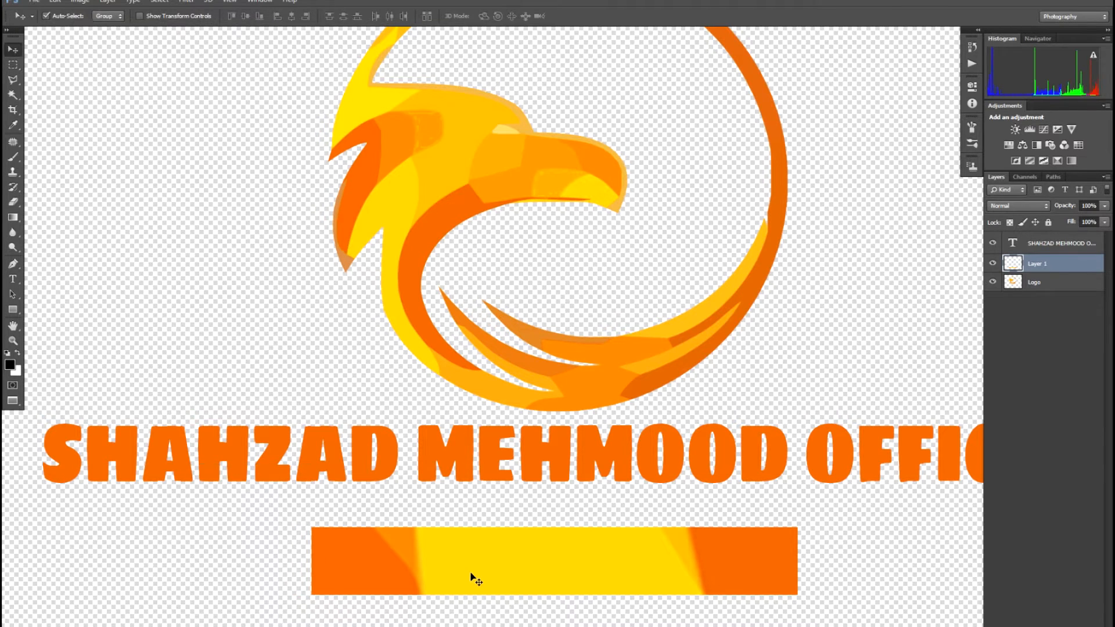
Warp the bar, pulling its upper-right corner up and out, its lower-right corner inward and its lower-left corner down and out.
scroll(477, 581, down, 2)
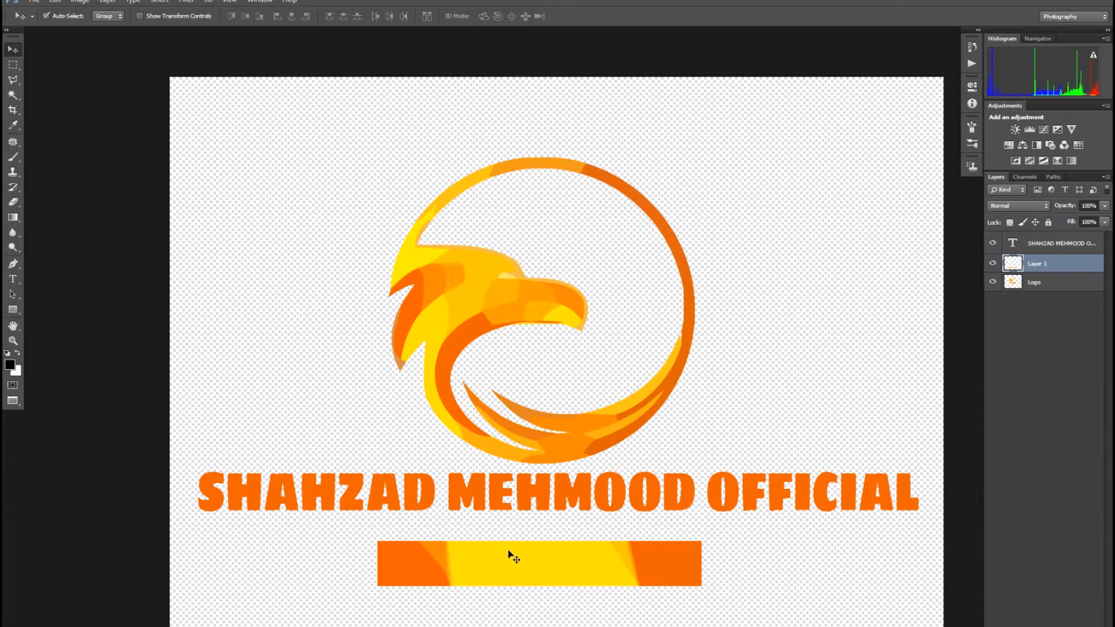
key(ctrl+t)
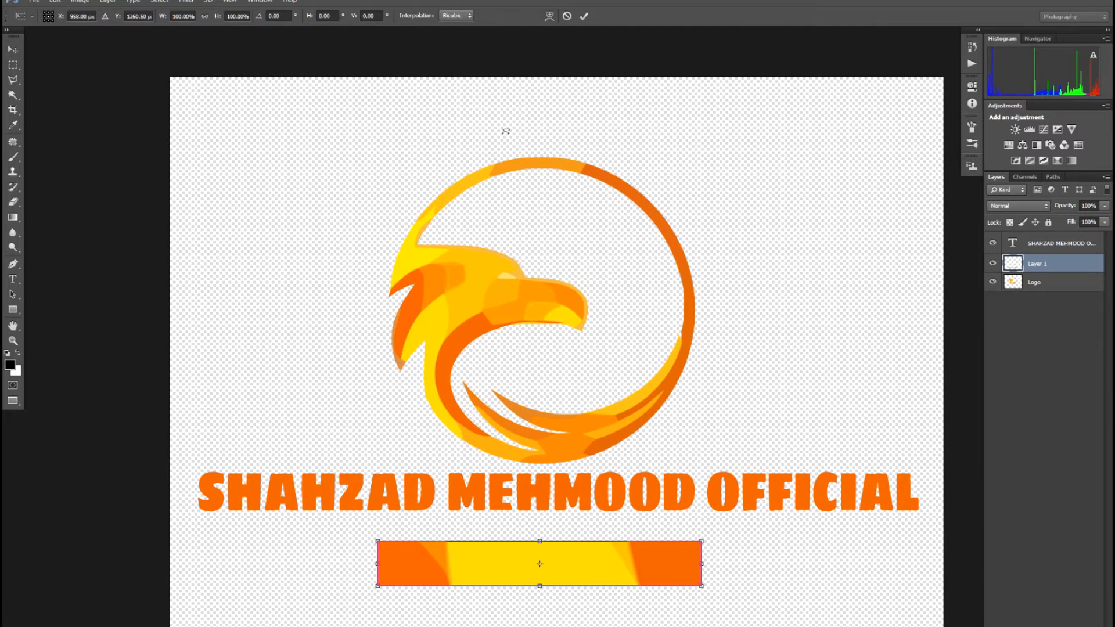
click(550, 16)
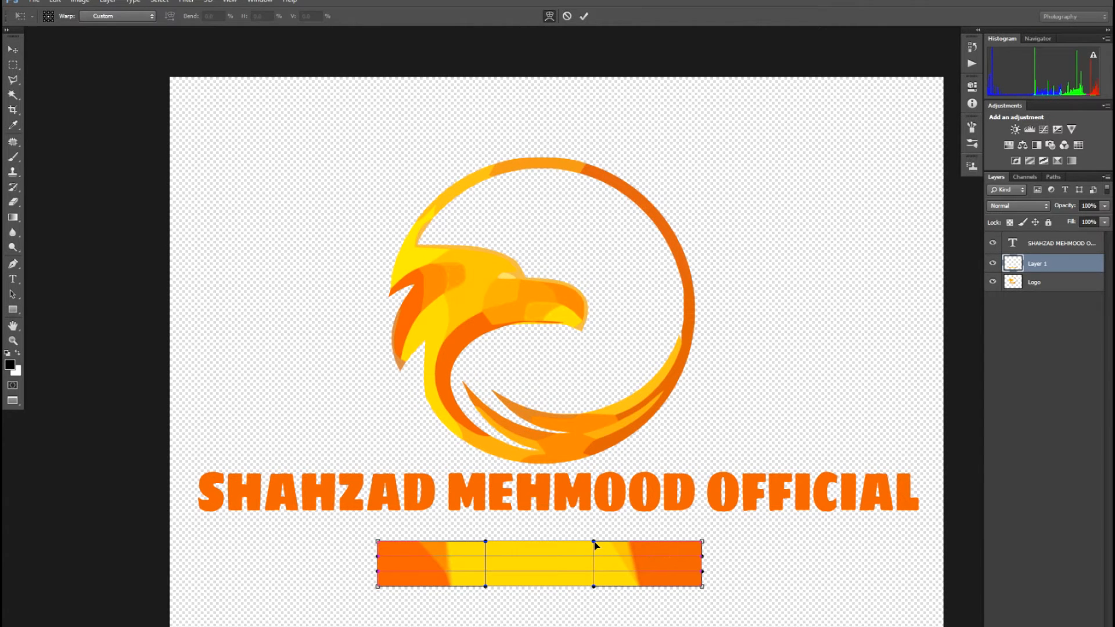
drag(598, 545, 682, 583)
drag(703, 543, 785, 520)
drag(693, 590, 622, 573)
drag(378, 587, 297, 615)
Pull the bar's upper-left corner inward, refine the warp curves into a thin tapered swoosh, and shift it slightly left.
drag(378, 544, 470, 576)
drag(380, 575, 446, 585)
drag(540, 586, 577, 586)
drag(404, 626, 321, 626)
drag(591, 602, 591, 577)
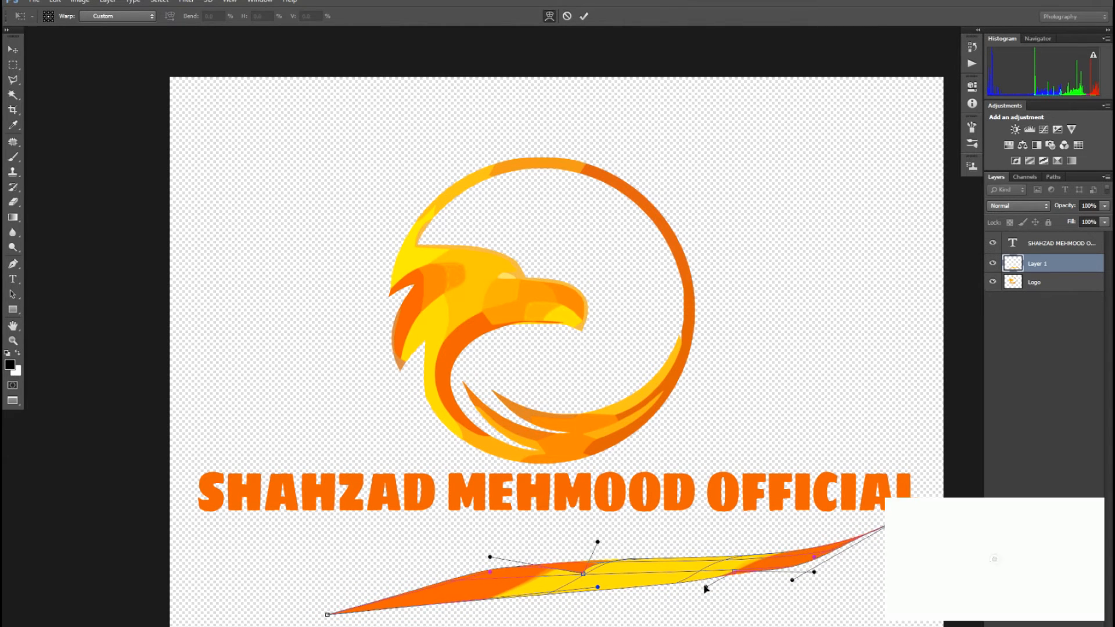
drag(706, 587, 659, 571)
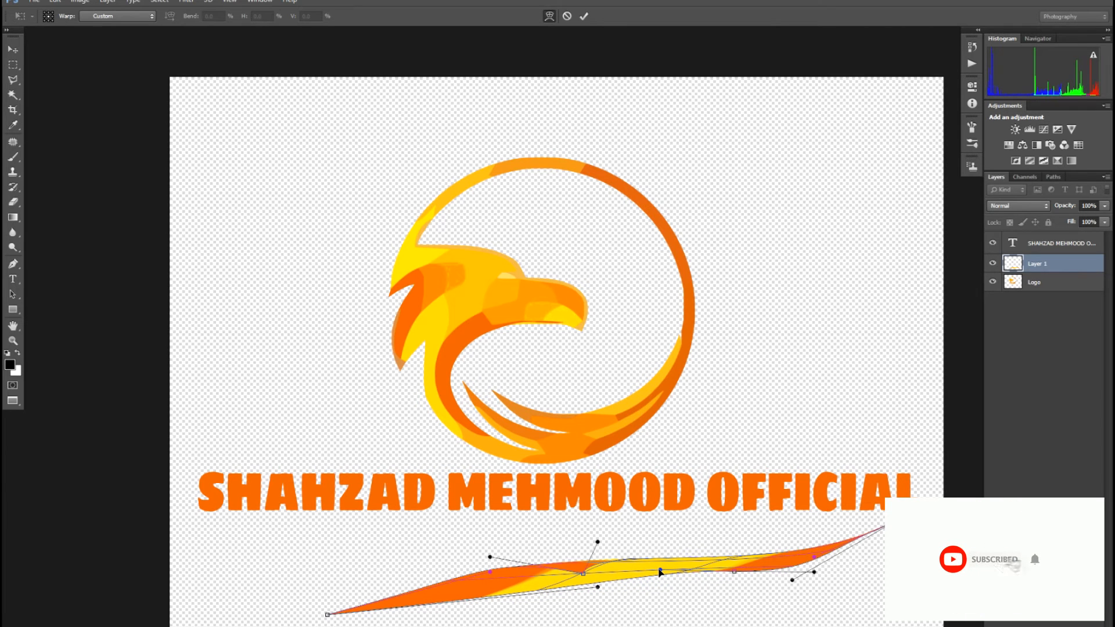
key(Return)
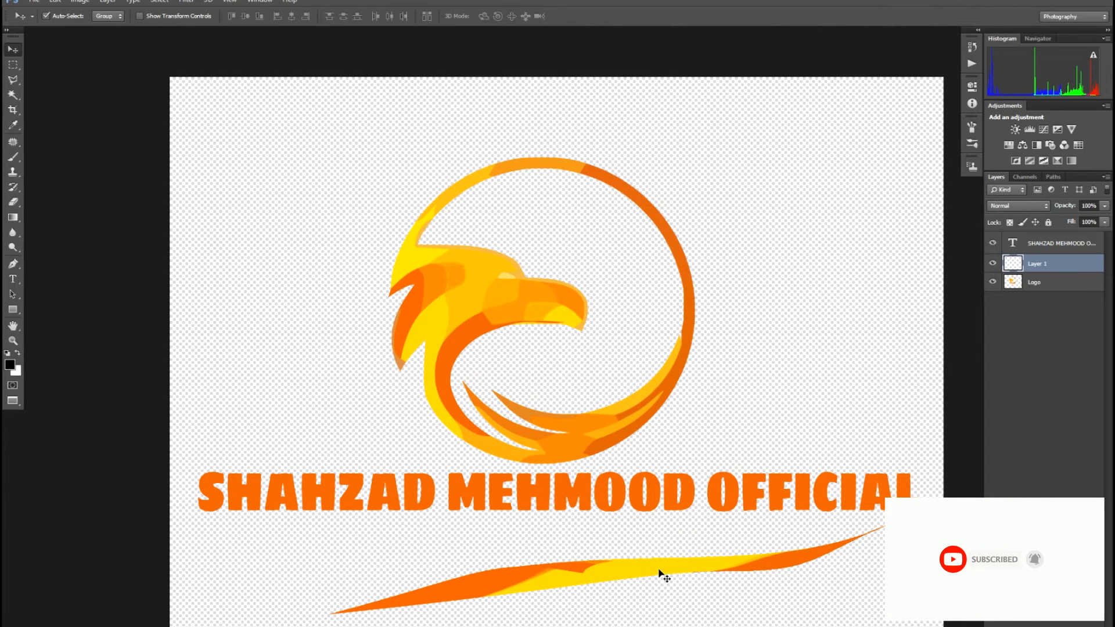
drag(632, 569, 594, 568)
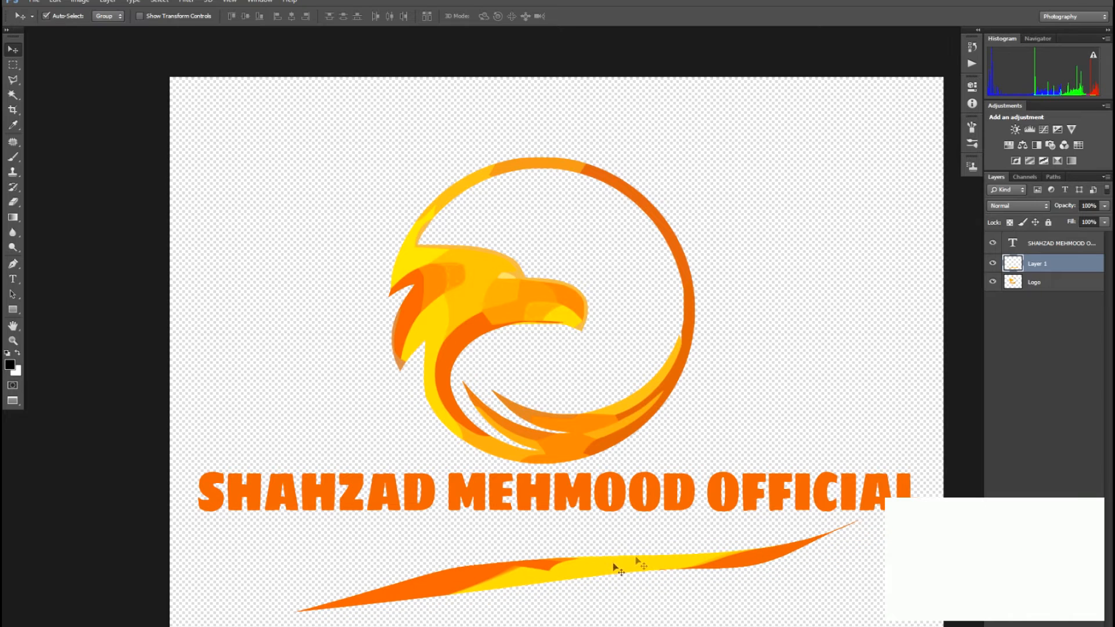
Warp the swoosh again, lifting its left end up to the channel name and bending its left part into a downward curve.
key(ctrl+t)
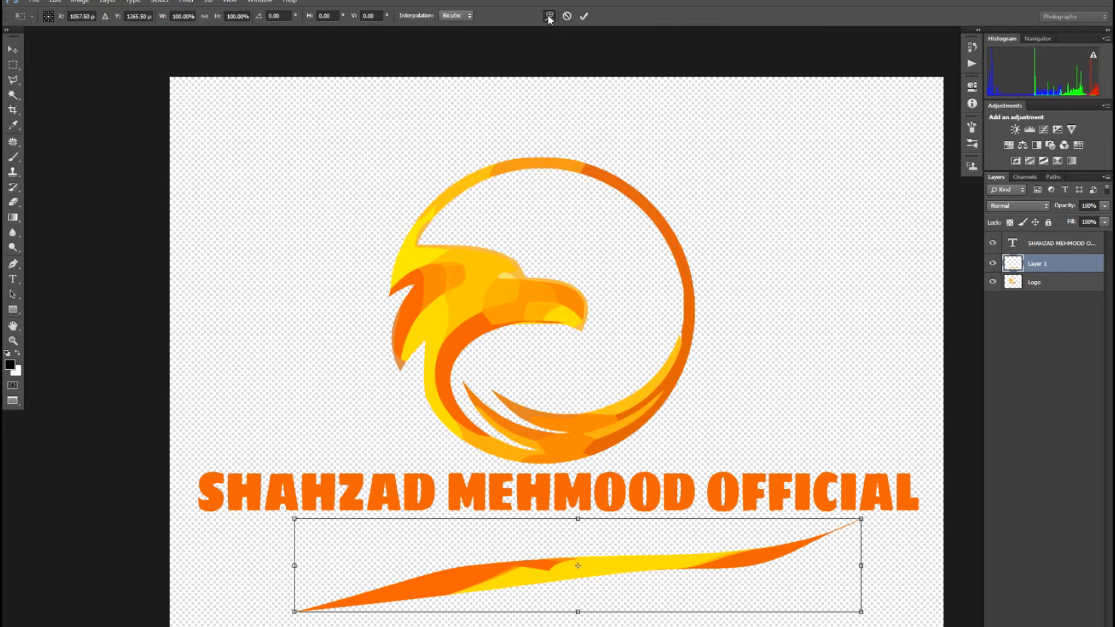
click(549, 17)
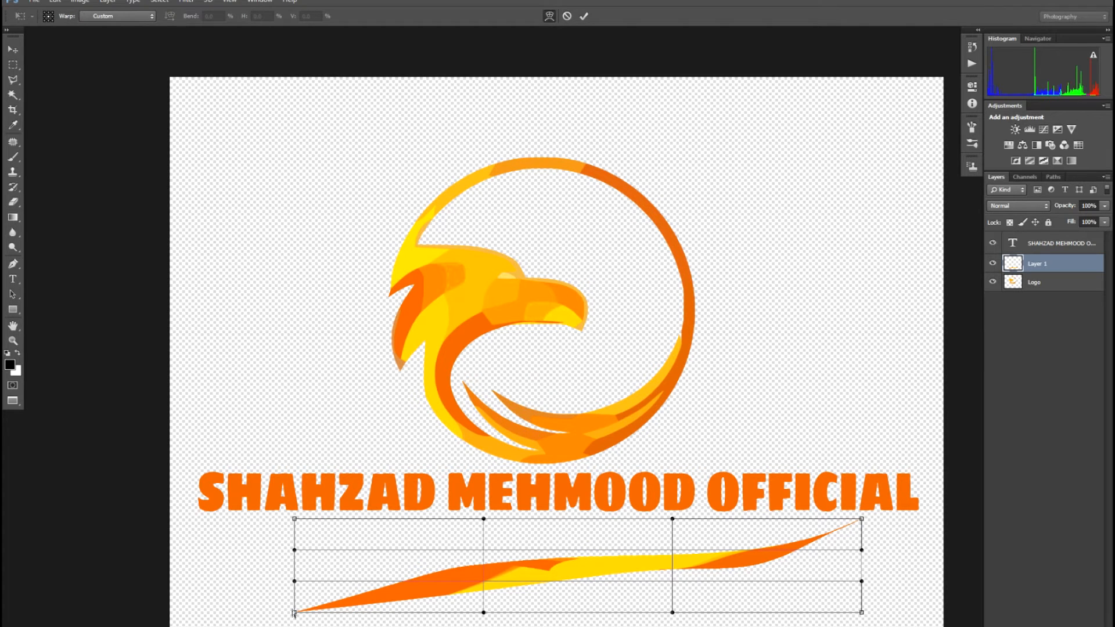
drag(284, 606, 292, 485)
drag(475, 620, 355, 618)
drag(403, 590, 505, 427)
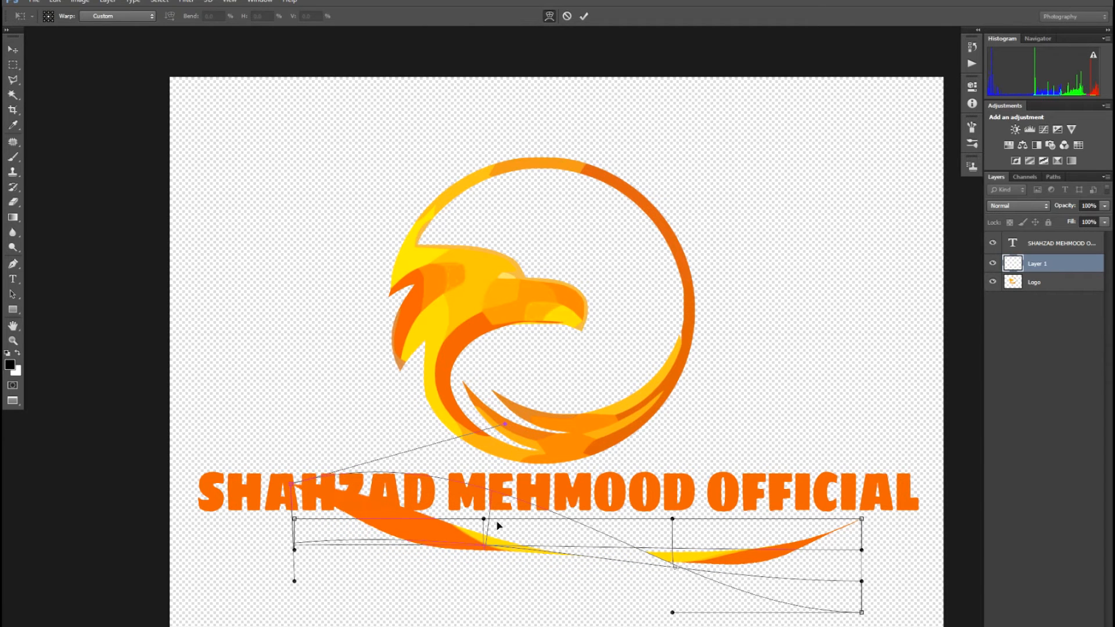
Reshape the swoosh's middle into a twisted ribbon wave, extend its right end outward and down, and apply the warp.
drag(487, 522, 481, 536)
drag(666, 532, 248, 549)
drag(212, 481, 177, 94)
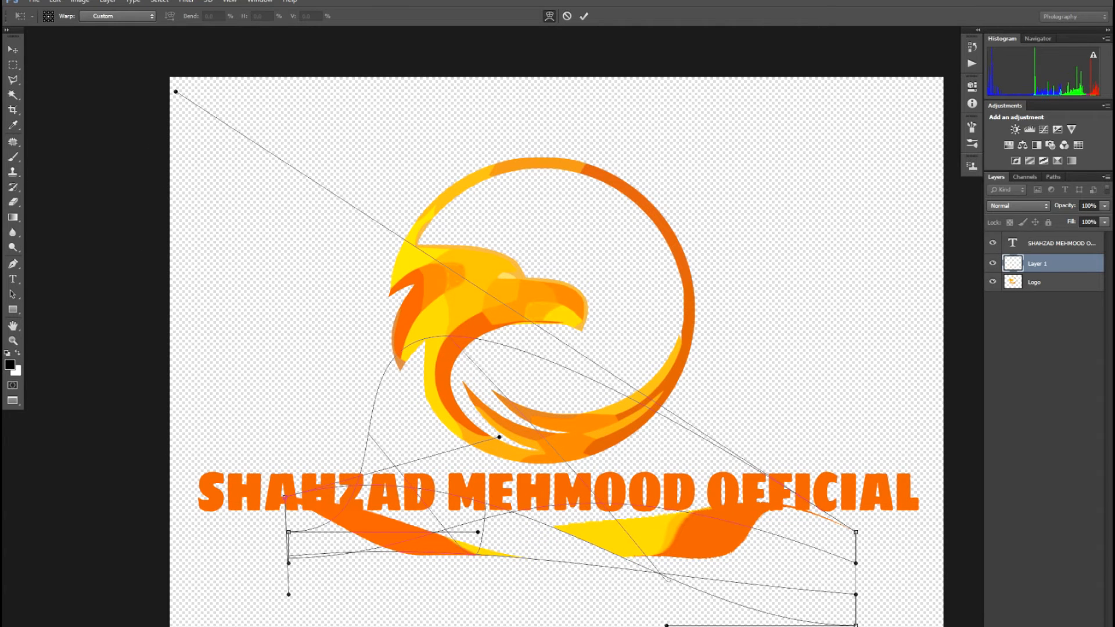
drag(670, 621, 180, 626)
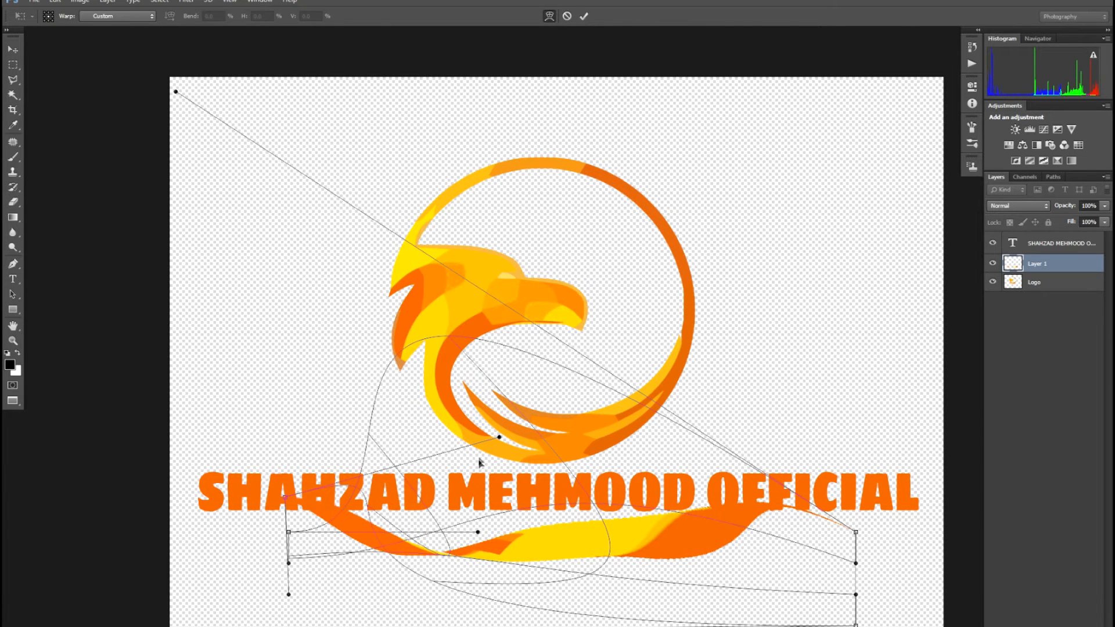
drag(858, 537, 995, 608)
drag(858, 566, 872, 591)
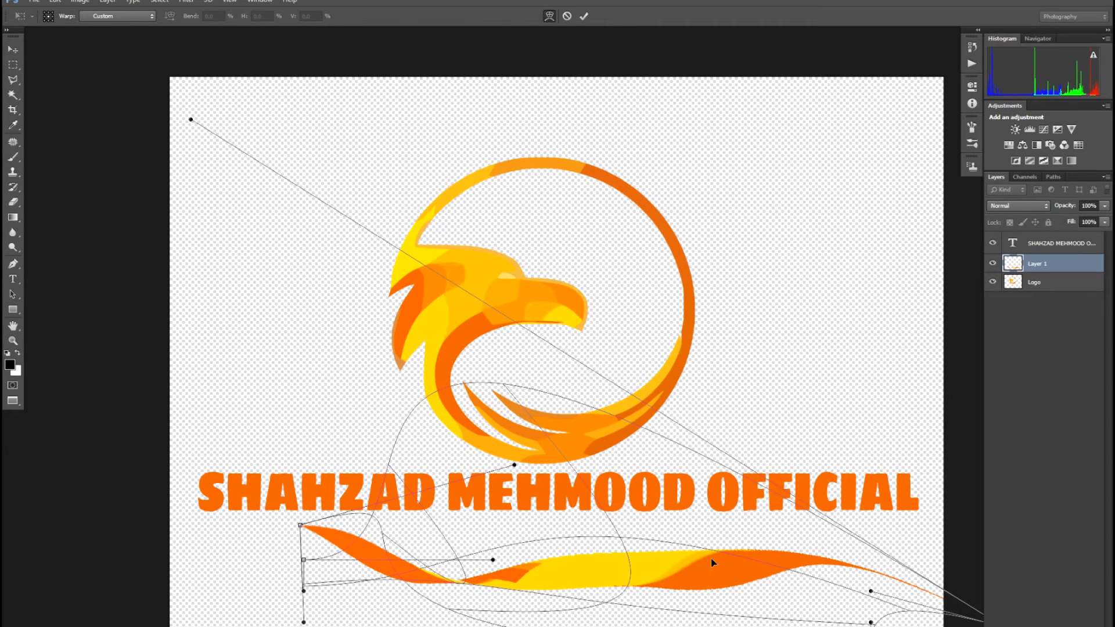
key(Return)
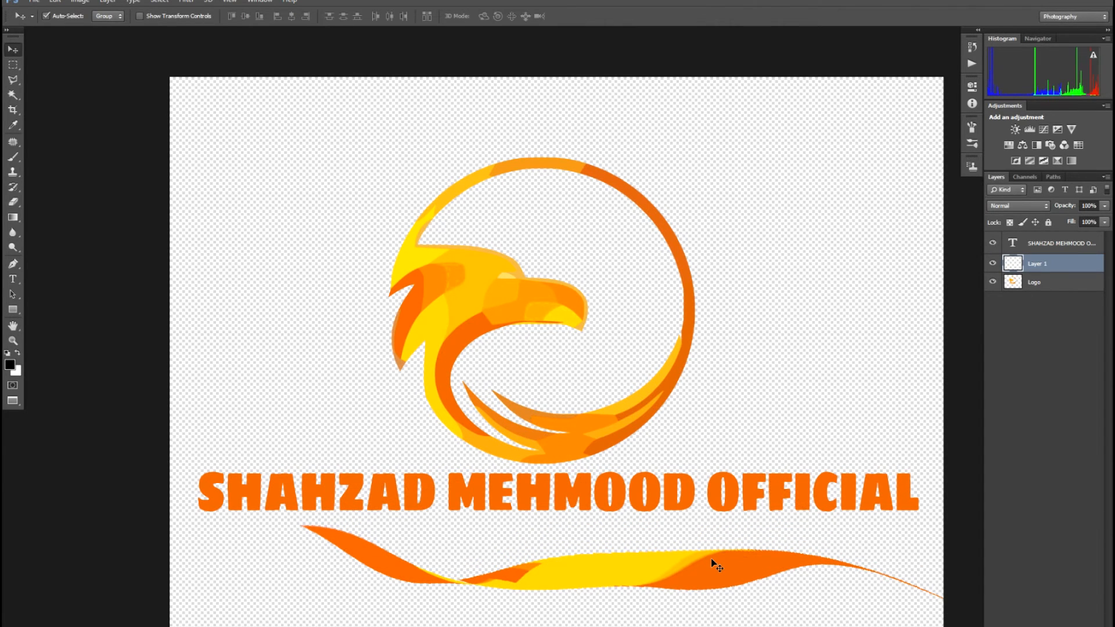
Narrow the ribbon to about 95% width with a slight upward skew and centre it beneath the channel name.
key(ctrl+minus)
drag(668, 517, 617, 510)
key(ctrl+t)
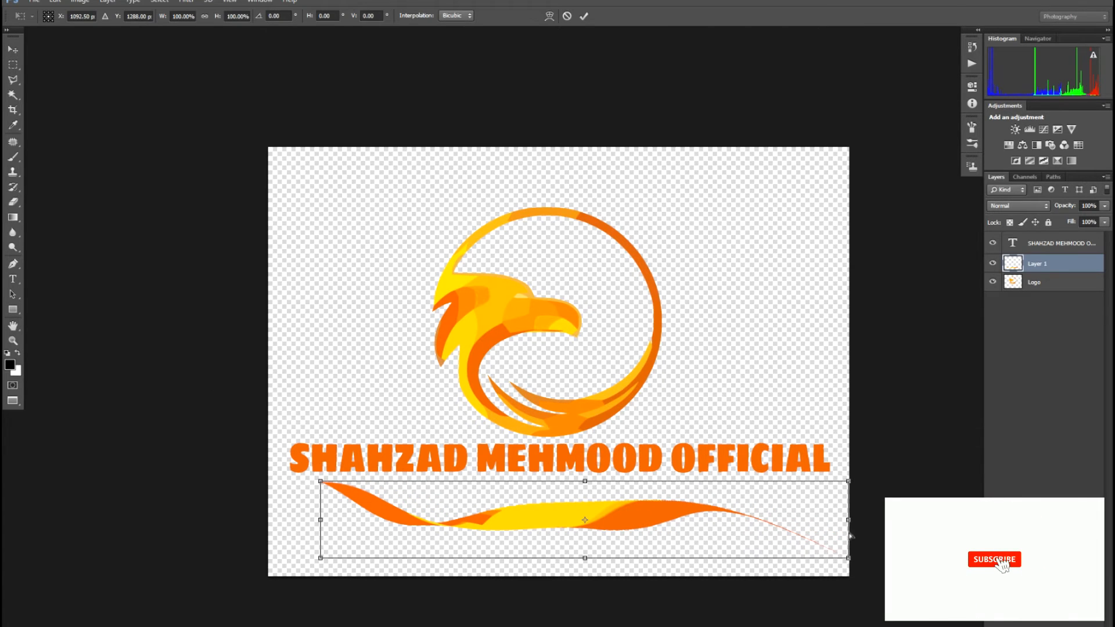
drag(851, 523, 830, 512)
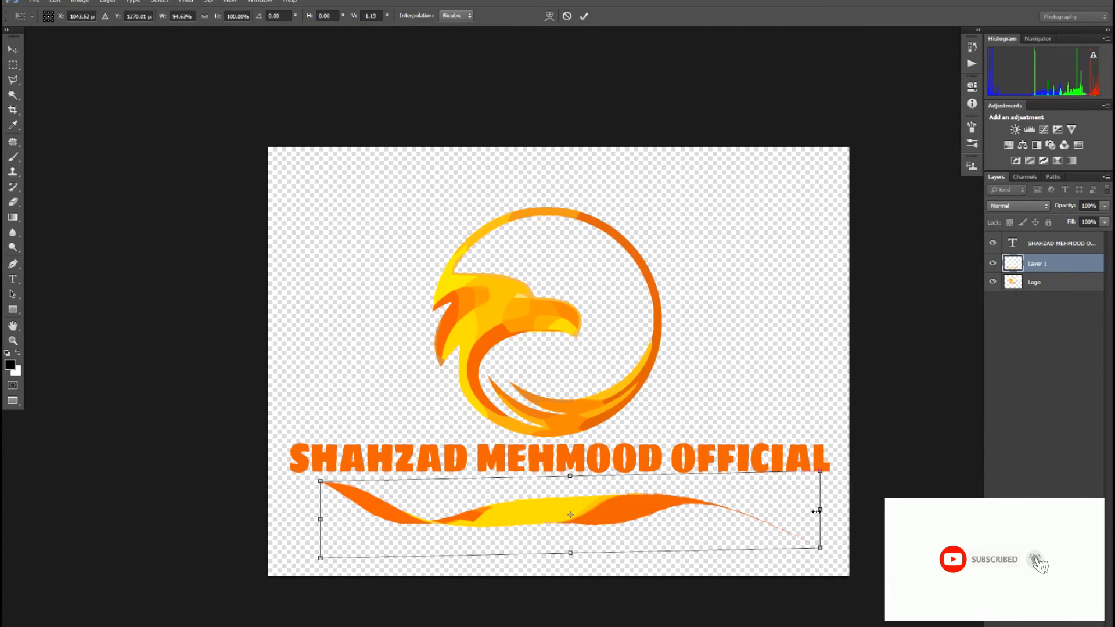
key(Return)
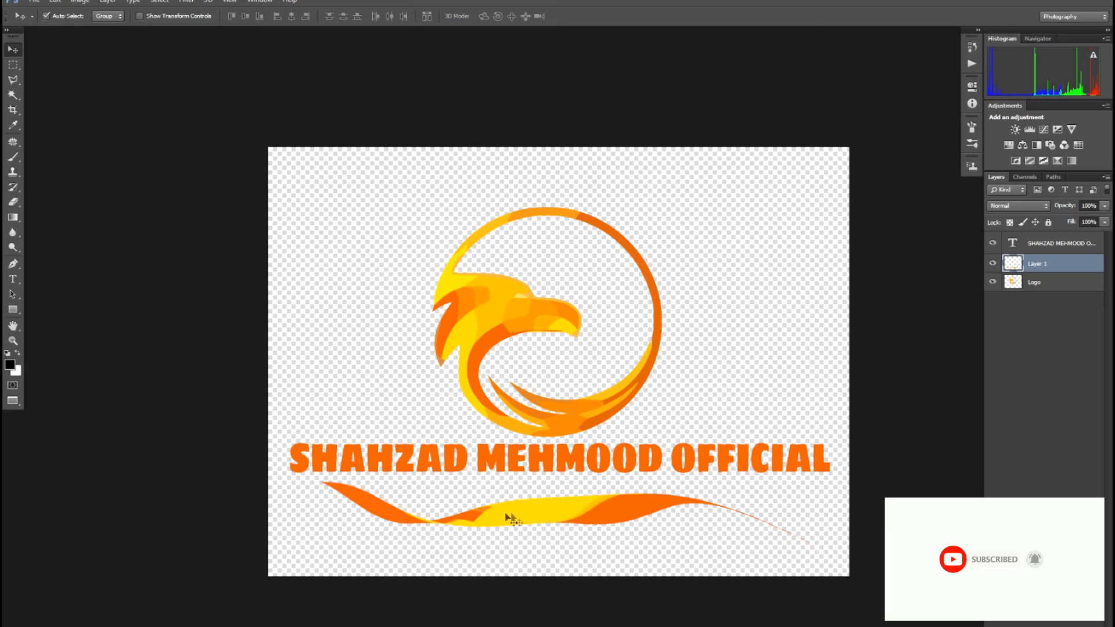
drag(535, 516, 541, 517)
Add the text "SMO", scale it to about 289%, and place it inside the ring below the eagle's beak.
key(ctrl+plus)
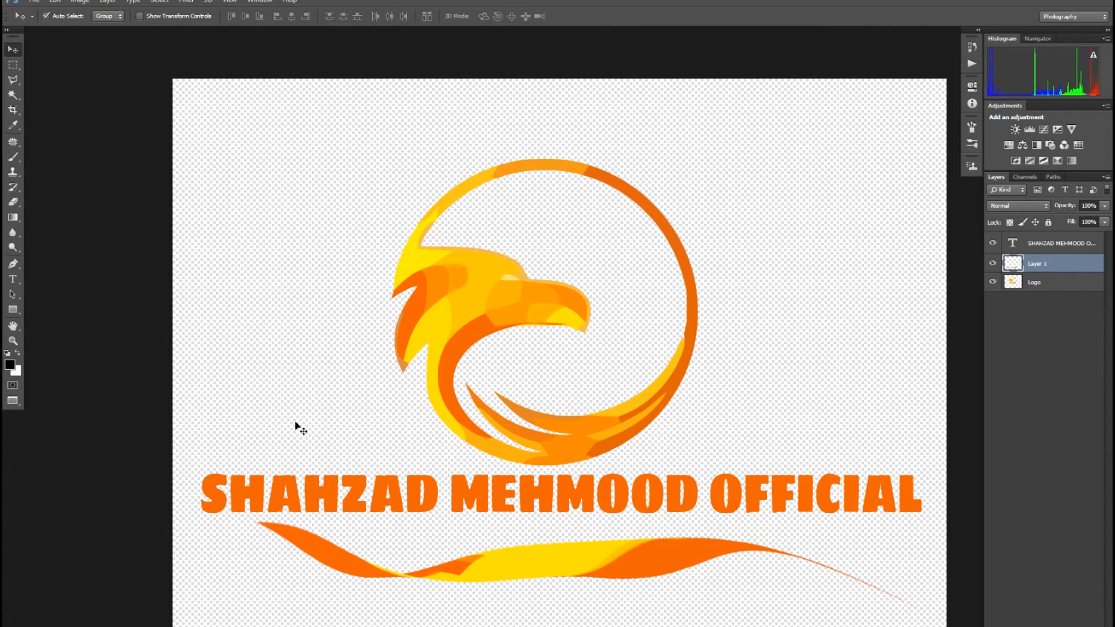
key(t)
click(294, 393)
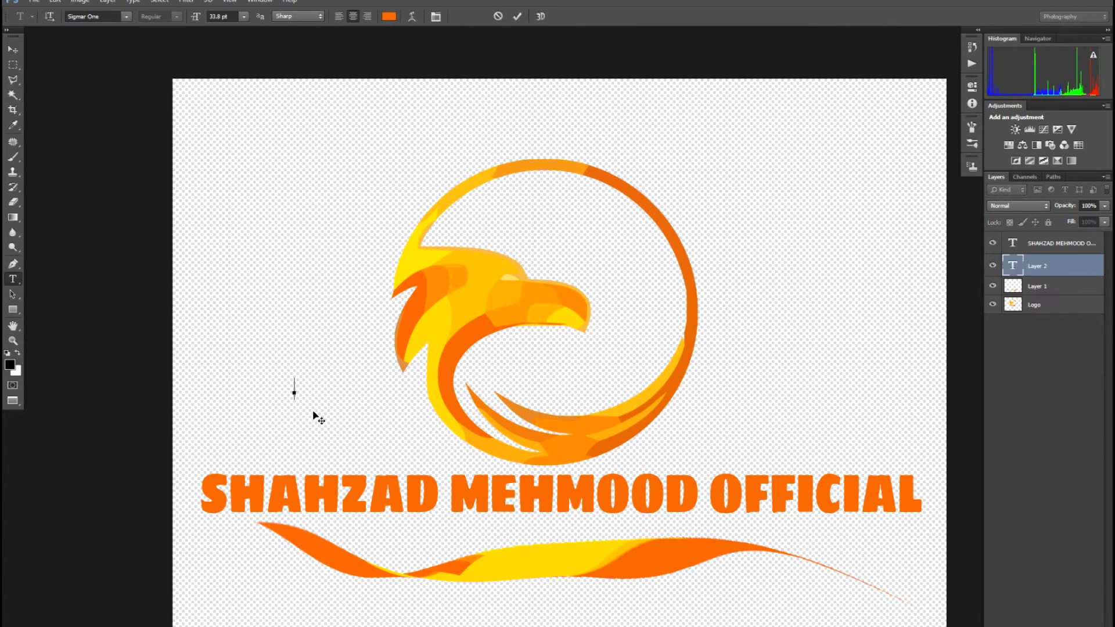
text(SMO)
key(ctrl+Return)
key(ctrl+t)
drag(311, 400, 573, 381)
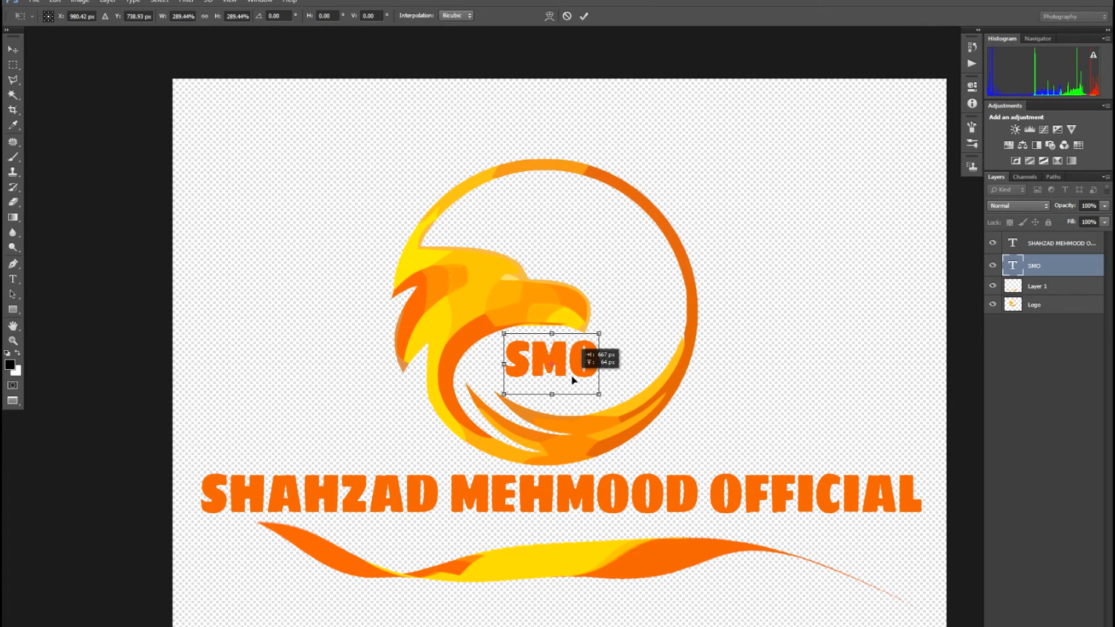
key(Return)
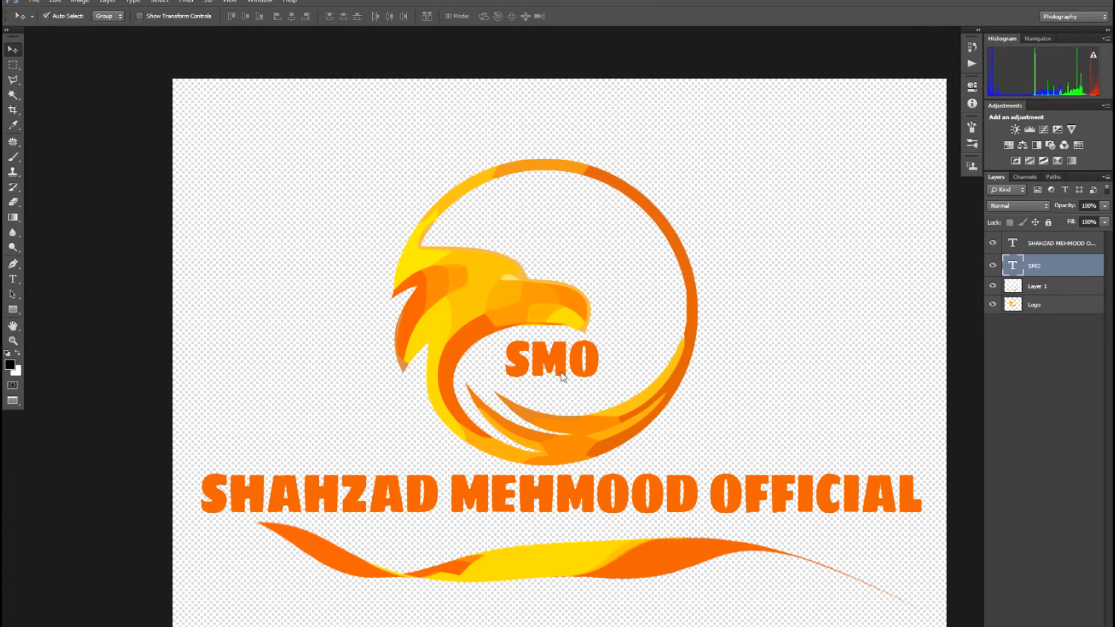